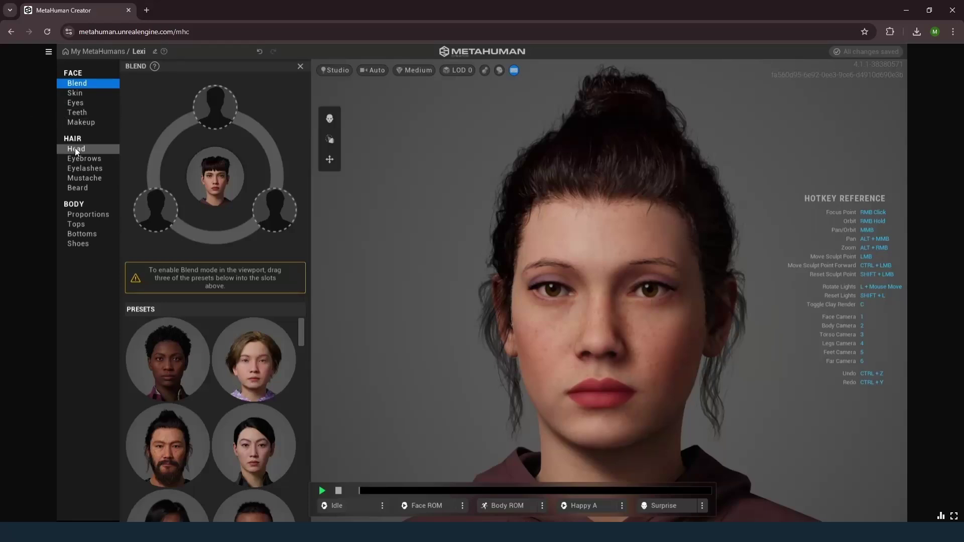
# Step: Try several short and medium hairstyles on Lexi, including Medium Layered, ending with the sleek short style beside the top-bun style
pyautogui.click(76, 149)
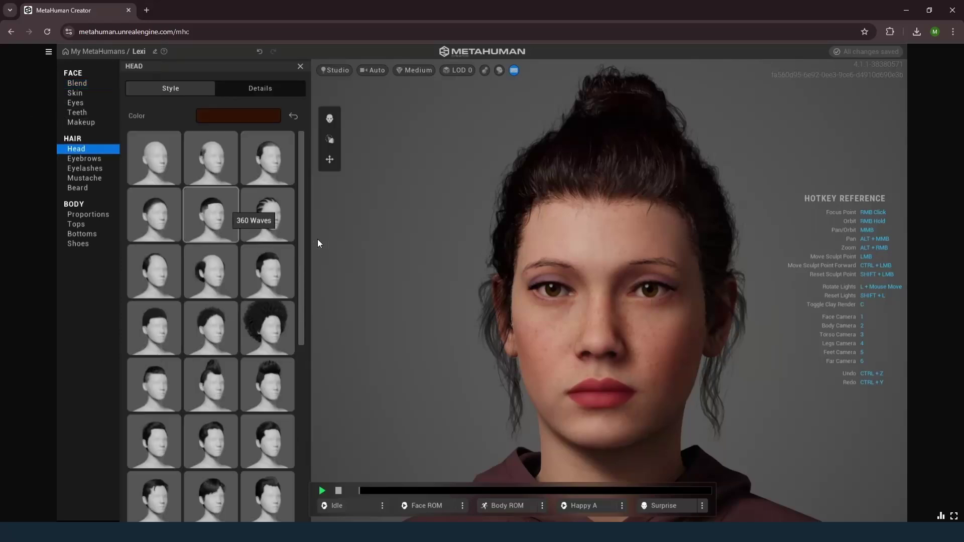
pyautogui.moveTo(306, 243); pyautogui.dragTo(308, 399)
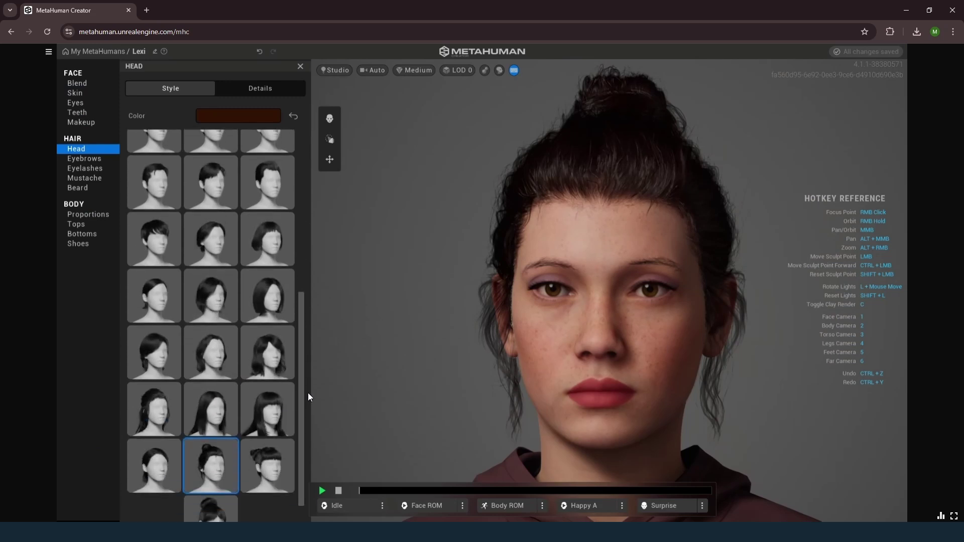
pyautogui.click(145, 296)
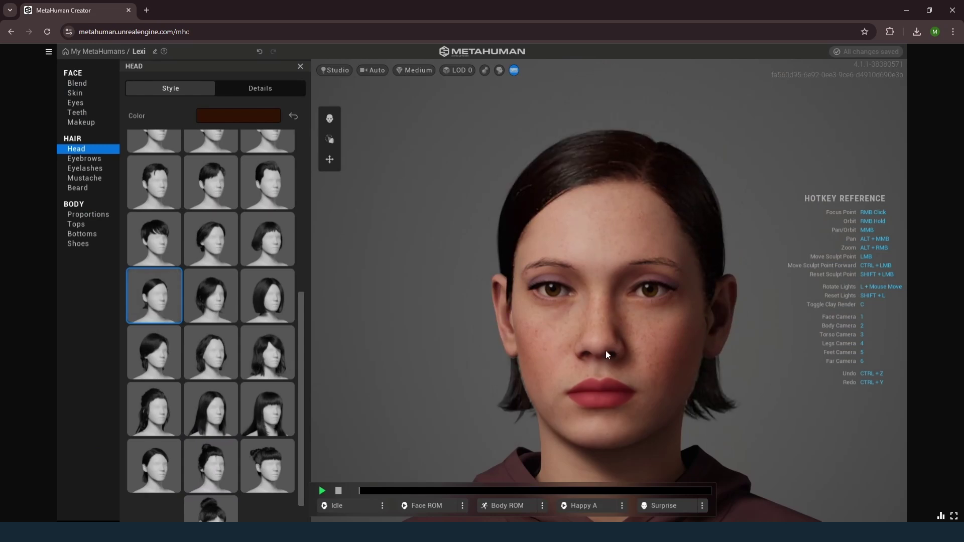
pyautogui.moveTo(604, 351); pyautogui.dragTo(565, 346, button='right')
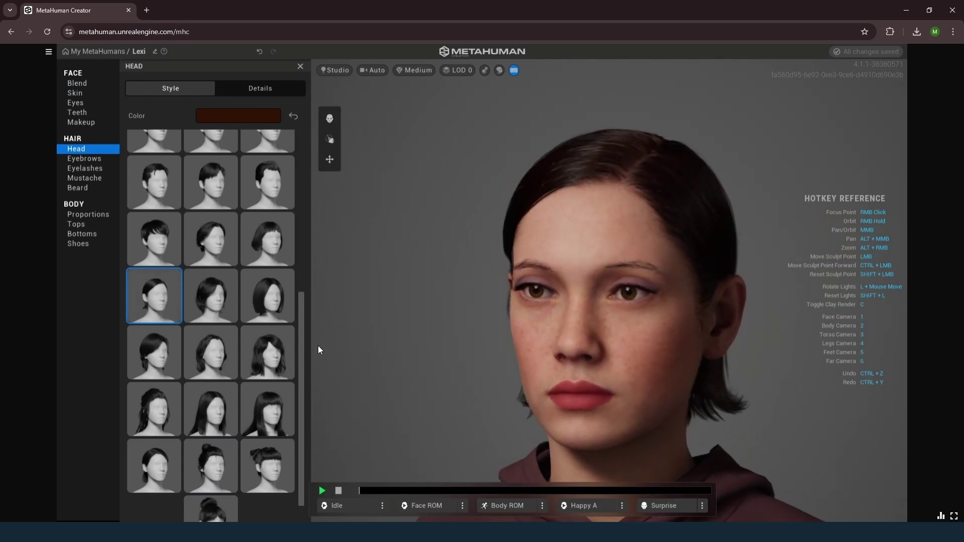
pyautogui.click(213, 241)
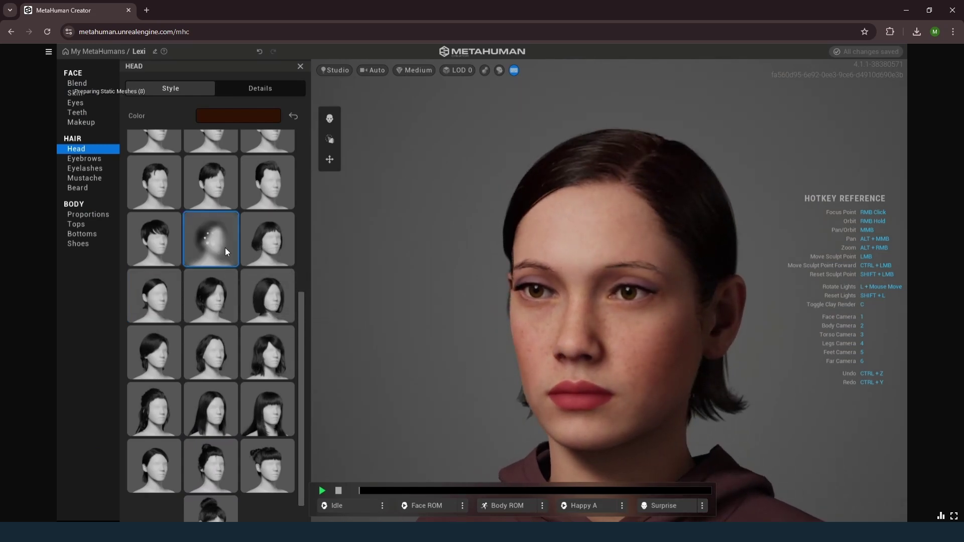
pyautogui.moveTo(643, 351)
pyautogui.mouseDown(button='right')
pyautogui.moveTo(583, 368)
pyautogui.moveTo(640, 357)
pyautogui.mouseUp(button='right')
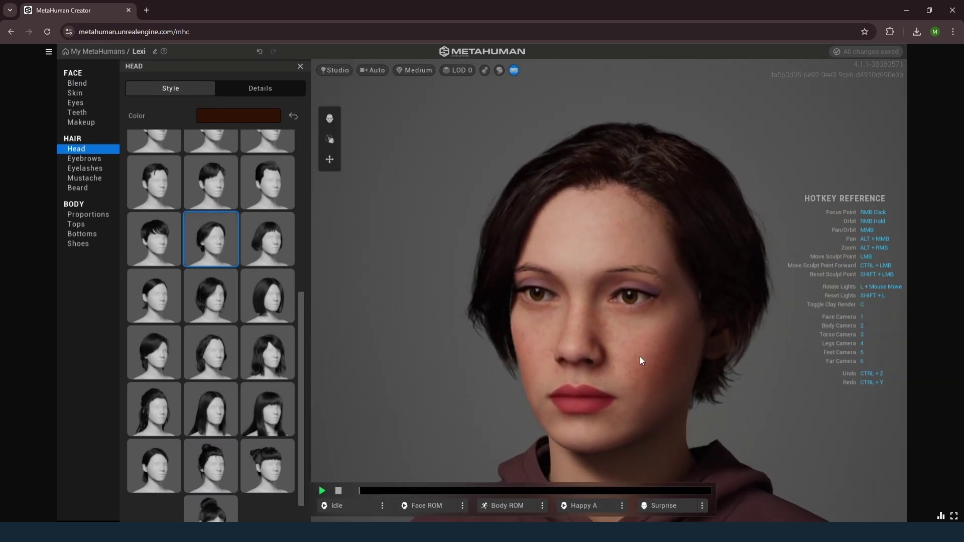
pyautogui.click(202, 364)
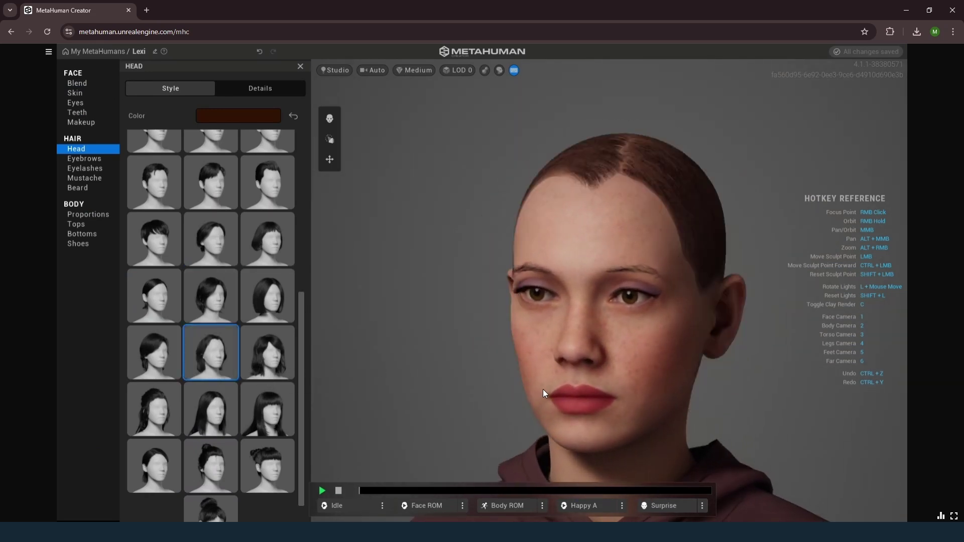
pyautogui.click(155, 417)
pyautogui.click(149, 471)
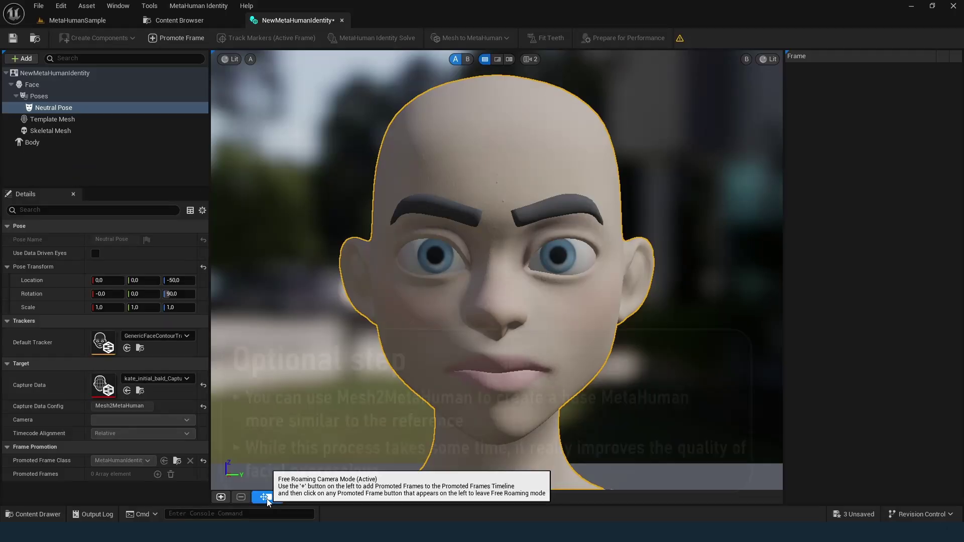
# Step: Switch to Unreal Editor's NewMetaHumanIdentity, promote the front view of the Neutral Pose as a frame, and track its facial markers
pyautogui.click(176, 38)
pyautogui.click(511, 283)
pyautogui.click(261, 38)
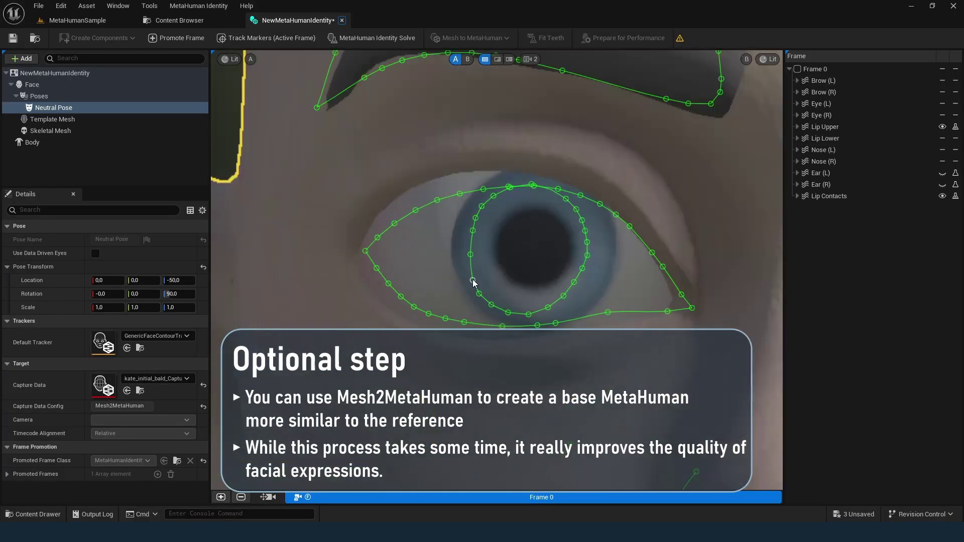
# Step: Adjust the tracked contour markers on Frame 0 so they follow the character's facial features
pyautogui.moveTo(471, 279); pyautogui.dragTo(461, 280)
pyautogui.moveTo(377, 236); pyautogui.dragTo(371, 224)
pyautogui.moveTo(396, 220); pyautogui.dragTo(390, 205)
pyautogui.moveTo(419, 205); pyautogui.dragTo(440, 179)
pyautogui.moveTo(472, 192); pyautogui.dragTo(468, 173)
pyautogui.moveTo(500, 188)
pyautogui.mouseDown()
pyautogui.moveTo(497, 173)
pyautogui.moveTo(515, 172)
pyautogui.moveTo(494, 171)
pyautogui.mouseUp()
pyautogui.click(505, 188)
pyautogui.moveTo(558, 189); pyautogui.dragTo(583, 192)
pyautogui.moveTo(600, 204); pyautogui.dragTo(601, 202)
pyautogui.moveTo(667, 311); pyautogui.dragTo(663, 317)
pyautogui.moveTo(608, 312)
pyautogui.mouseDown()
pyautogui.moveTo(603, 323)
pyautogui.moveTo(507, 333)
pyautogui.moveTo(442, 324)
pyautogui.moveTo(397, 298)
pyautogui.moveTo(378, 272)
pyautogui.moveTo(356, 274)
pyautogui.mouseUp()
pyautogui.moveTo(368, 286); pyautogui.dragTo(365, 288)
pyautogui.moveTo(465, 278); pyautogui.dragTo(452, 249)
pyautogui.click(483, 258)
pyautogui.moveTo(470, 230); pyautogui.dragTo(493, 179)
pyautogui.scroll(-1, 491, 198)
pyautogui.moveTo(505, 189); pyautogui.dragTo(510, 171)
pyautogui.moveTo(527, 194); pyautogui.dragTo(514, 315)
pyautogui.moveTo(505, 301); pyautogui.dragTo(483, 299)
pyautogui.moveTo(478, 284); pyautogui.dragTo(472, 288)
pyautogui.scroll(-4, 601, 262)
pyautogui.moveTo(662, 160); pyautogui.dragTo(668, 167)
pyautogui.moveTo(669, 144); pyautogui.dragTo(685, 128)
pyautogui.moveTo(429, 127); pyautogui.dragTo(433, 134)
pyautogui.moveTo(433, 119); pyautogui.dragTo(437, 121)
pyautogui.moveTo(439, 110); pyautogui.dragTo(449, 104)
pyautogui.scroll(-1, 644, 190)
pyautogui.moveTo(559, 90); pyautogui.dragTo(558, 84)
pyautogui.moveTo(451, 133); pyautogui.dragTo(452, 137)
pyautogui.click(457, 124)
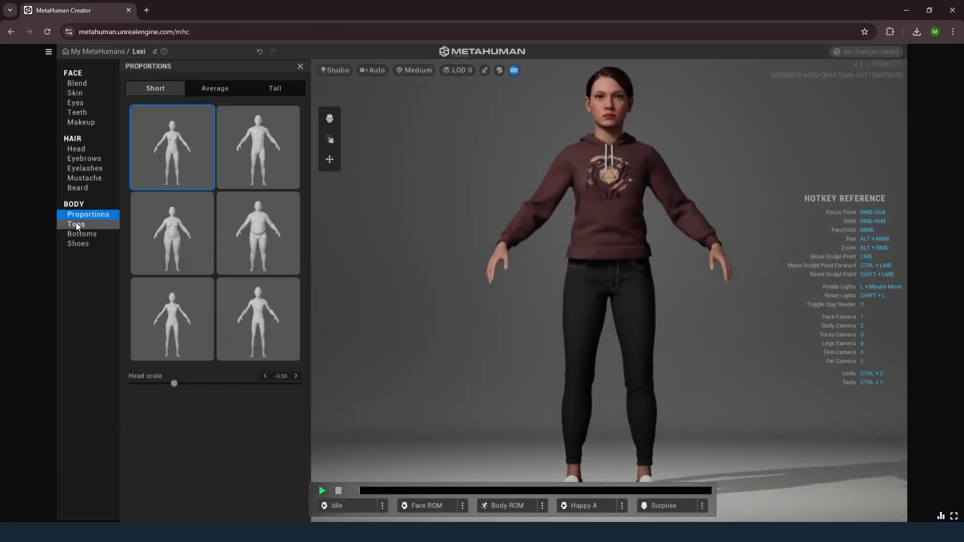
# Step: In MetaHuman Creator, remove Lexi's top and bottoms by choosing the empty clothing option for both
pyautogui.click(77, 224)
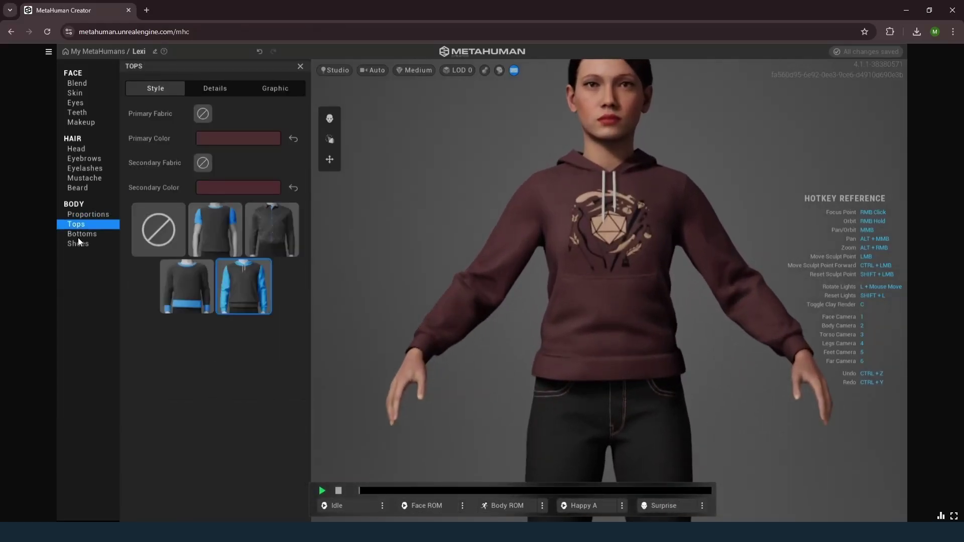
pyautogui.click(164, 233)
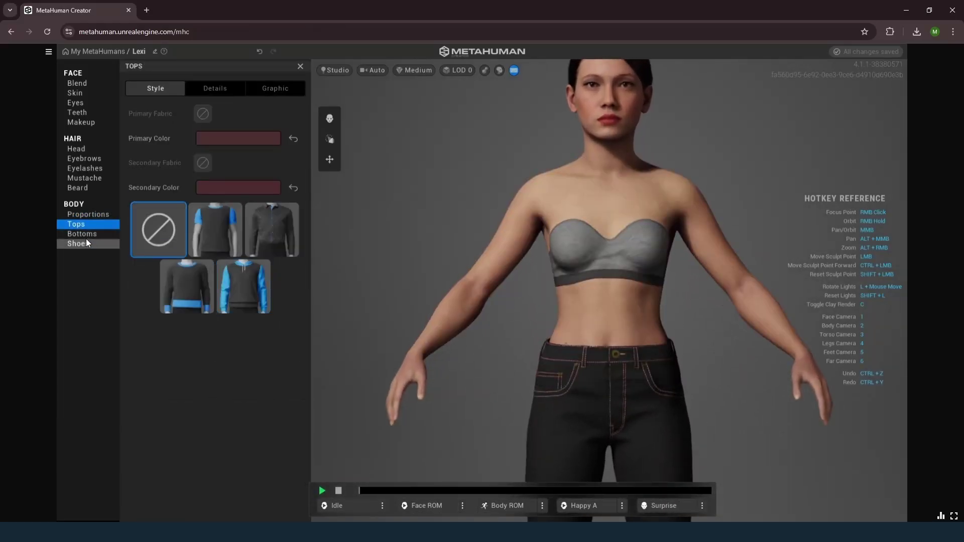
pyautogui.click(80, 234)
pyautogui.click(154, 230)
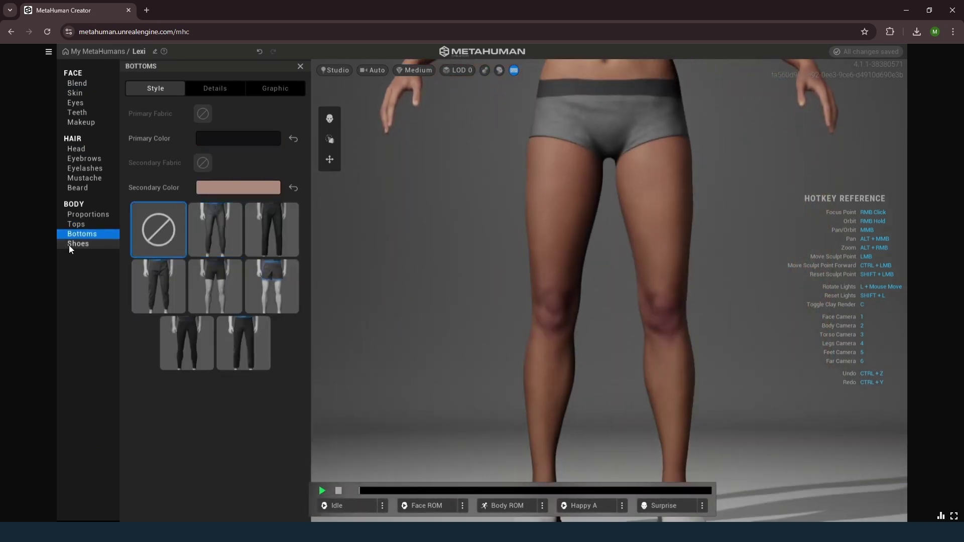
# Step: Set Lexi's shoes to the flip-flops and return to the My MetaHumans overview
pyautogui.click(78, 244)
pyautogui.click(163, 229)
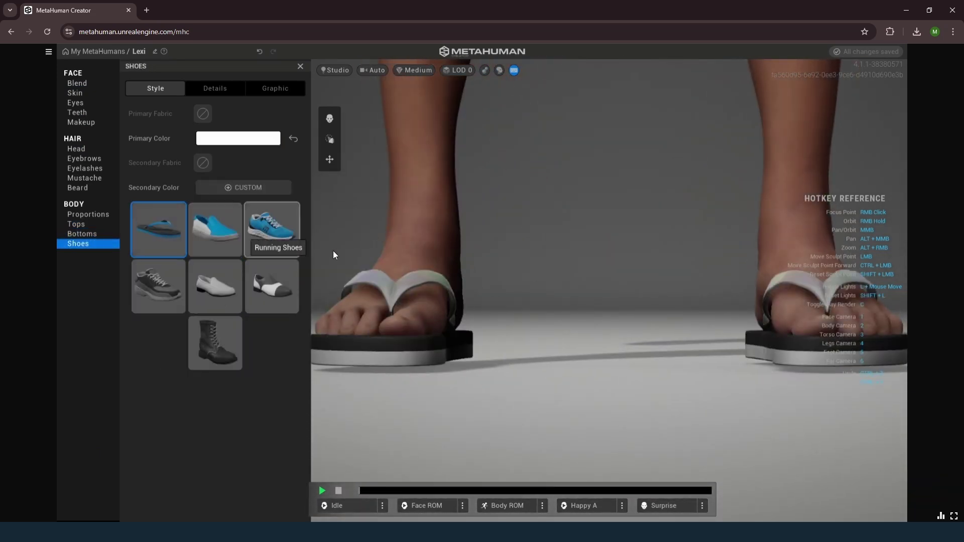
pyautogui.scroll(-3, 393, 216)
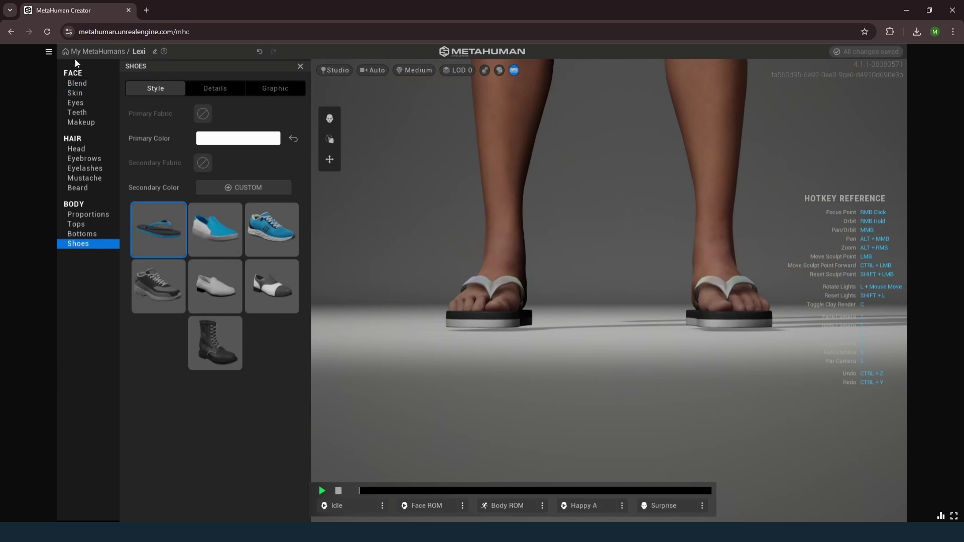
pyautogui.click(111, 51)
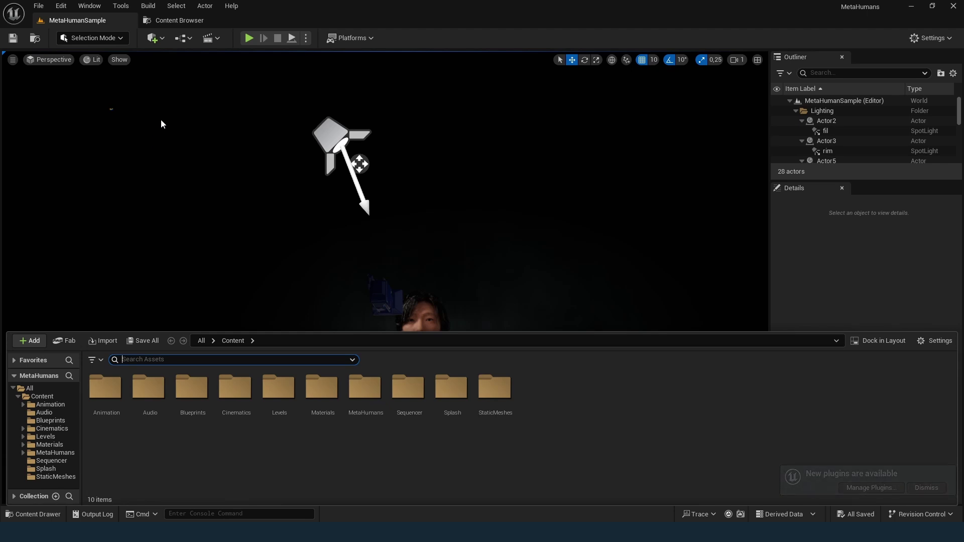
# Step: Open Quixel Bridge from the Unreal Editor and show the My MetaHumans collection
pyautogui.click(161, 38)
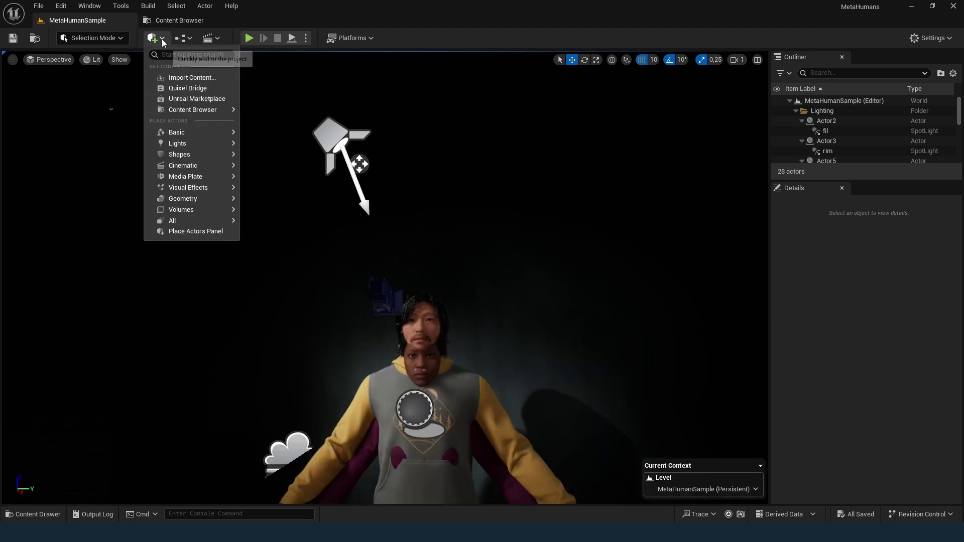
pyautogui.click(183, 87)
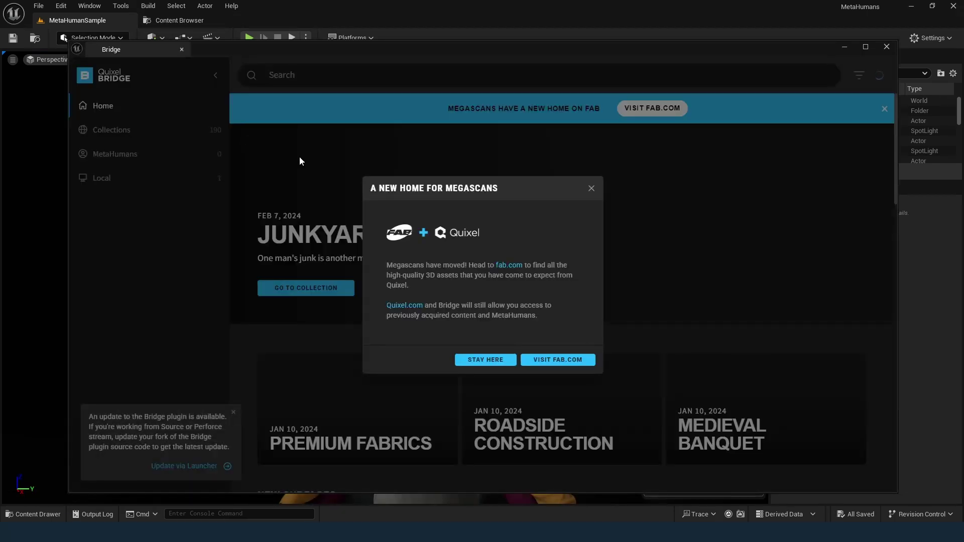
pyautogui.click(486, 360)
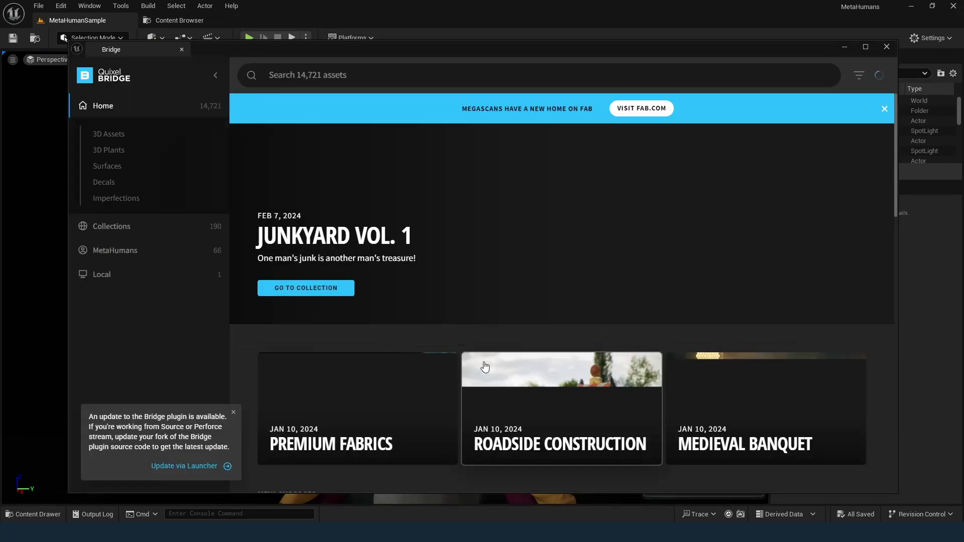
pyautogui.click(879, 75)
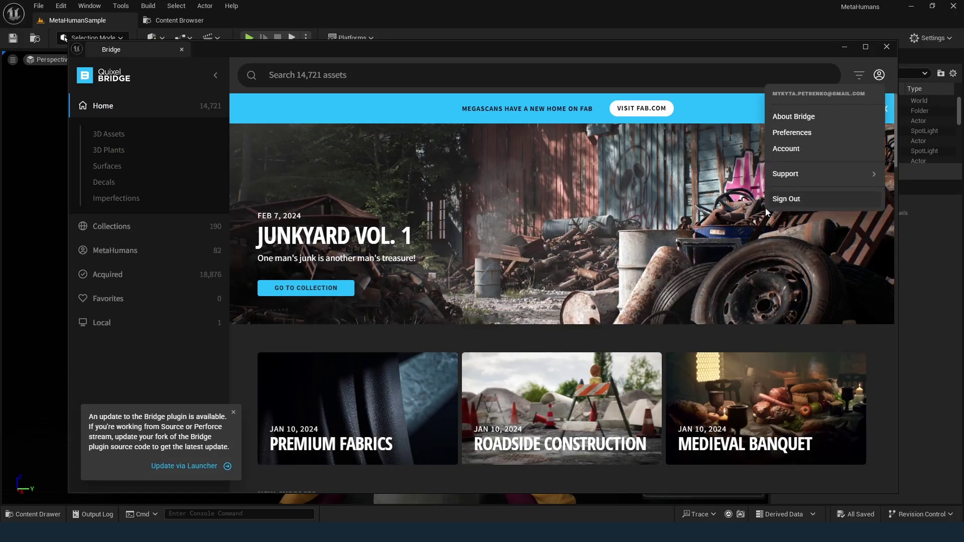
pyautogui.click(120, 253)
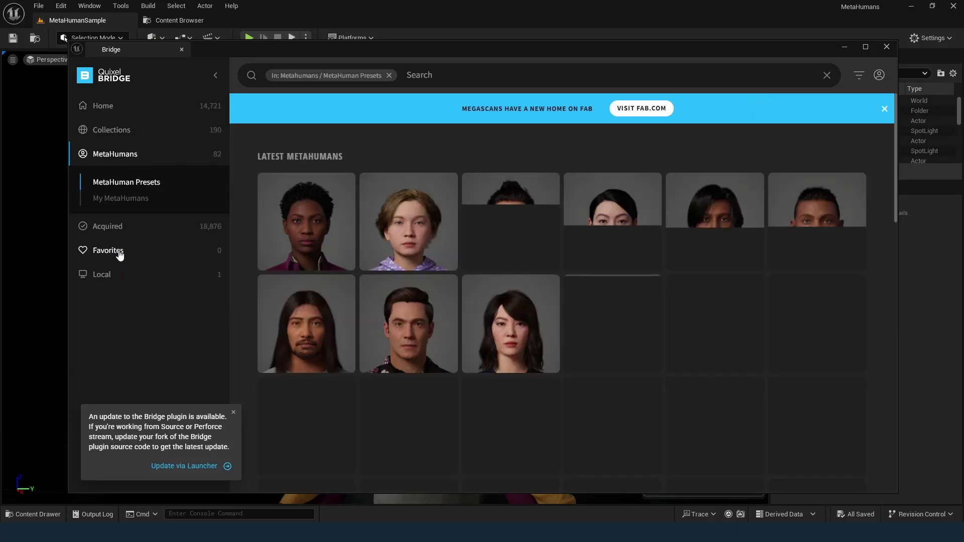
pyautogui.click(121, 198)
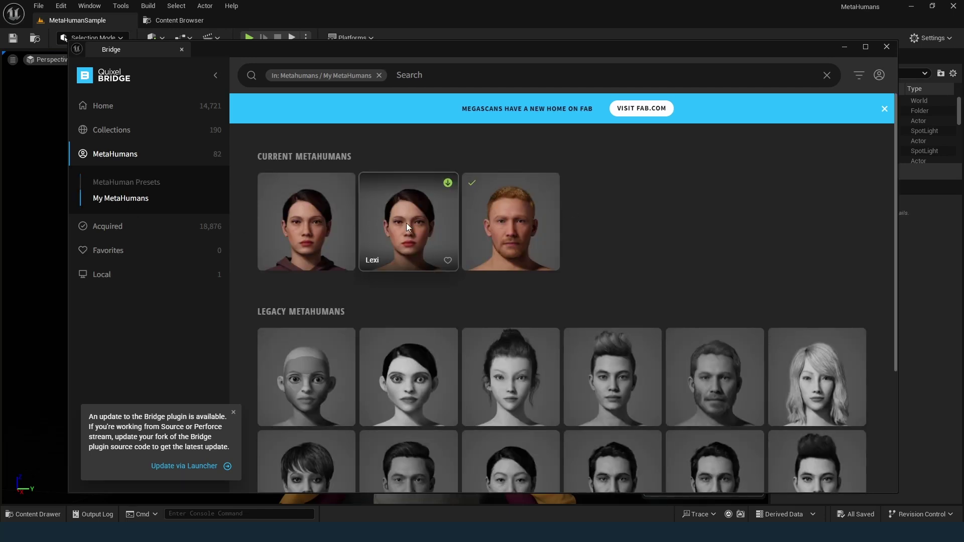
# Step: Download the unclothed Lexi MetaHuman at Cinematic (Complete) quality and add it to the project
pyautogui.click(406, 225)
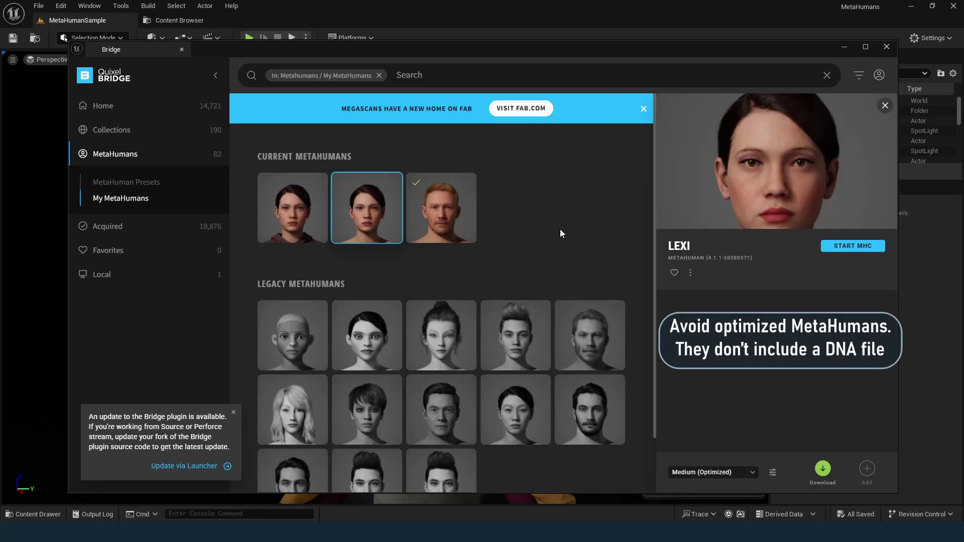
pyautogui.click(724, 474)
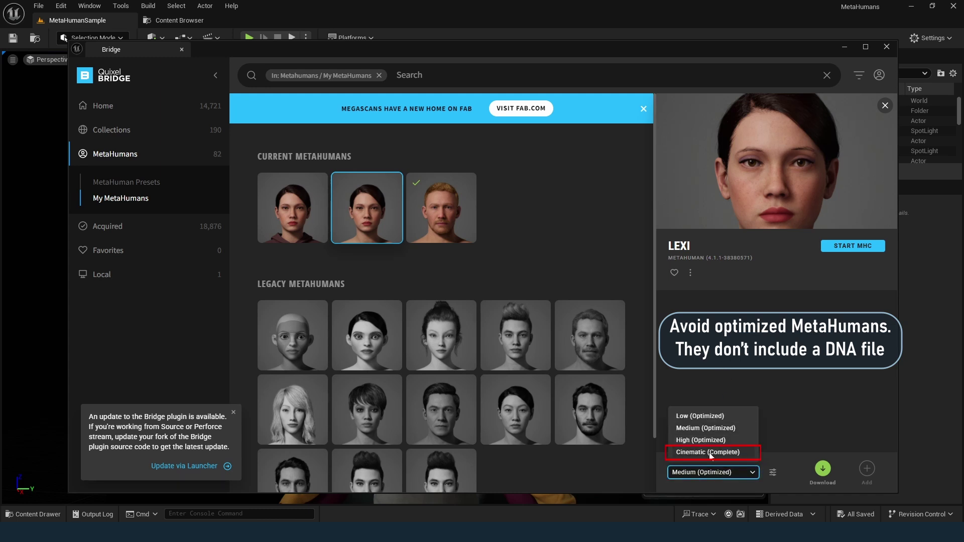
pyautogui.click(710, 453)
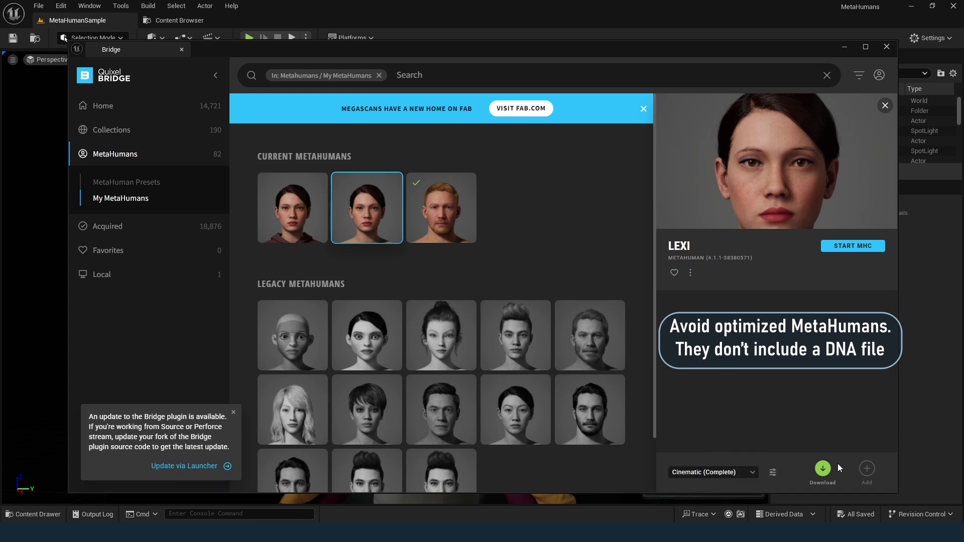
pyautogui.click(822, 469)
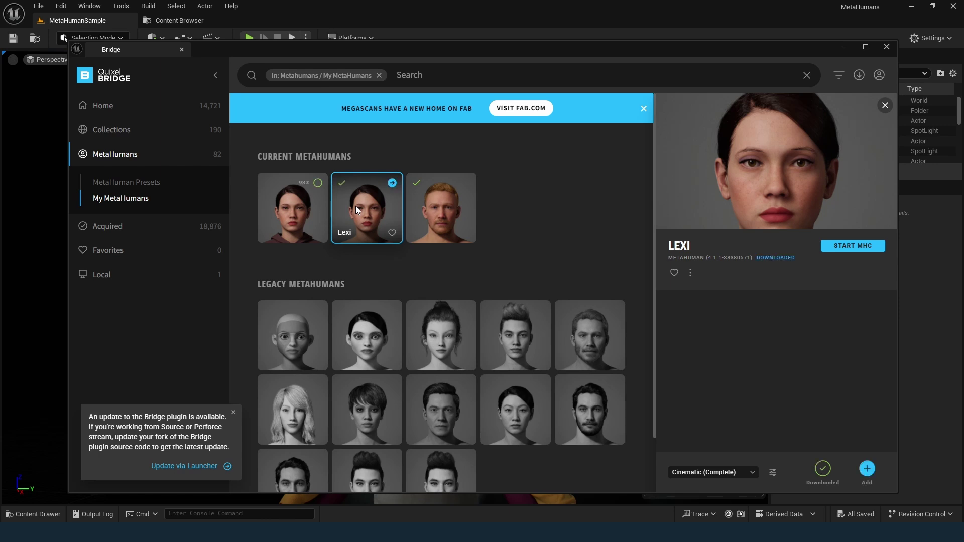
pyautogui.click(867, 469)
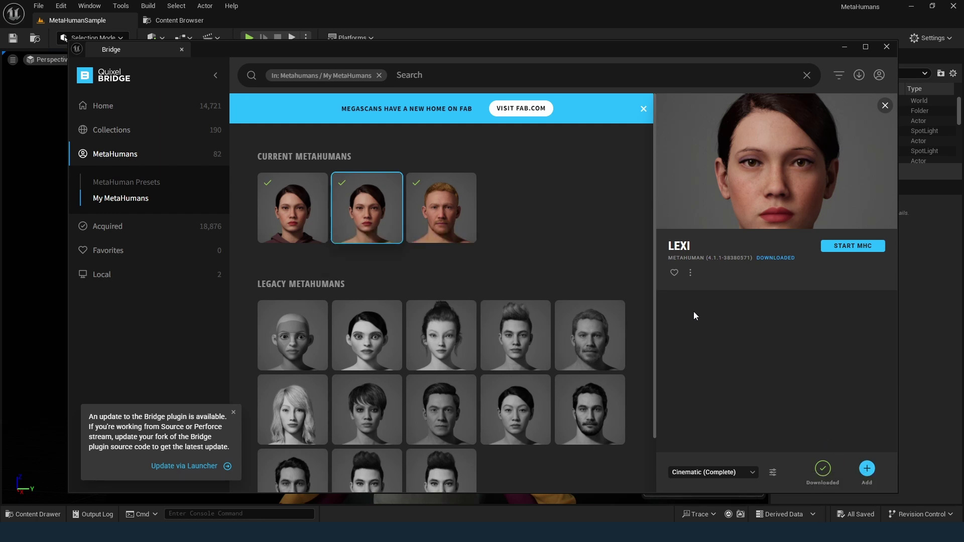
# Step: Go to Lexi's downloaded files and open the SourceAssets folder under Tier0, asset_ue, MetaHumans, Lexi
pyautogui.click(690, 274)
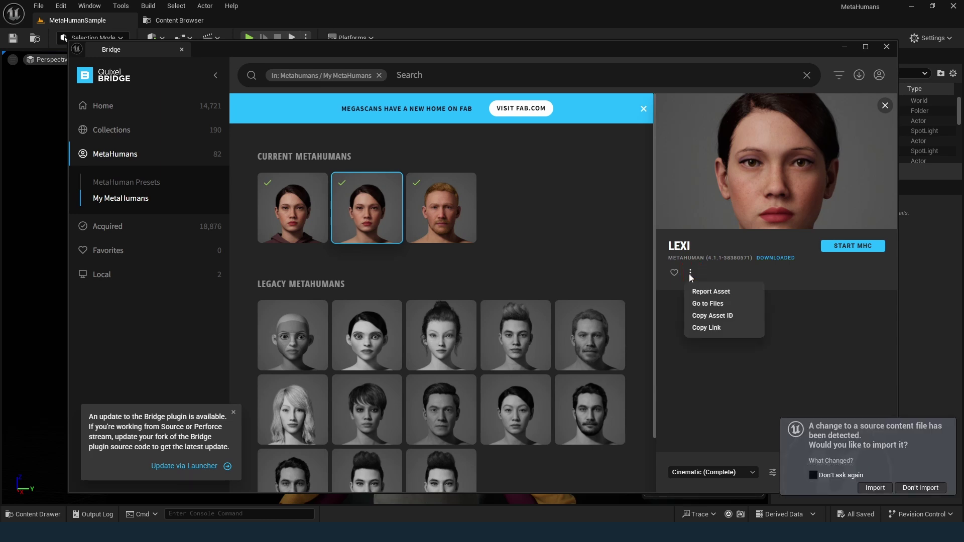
pyautogui.click(707, 304)
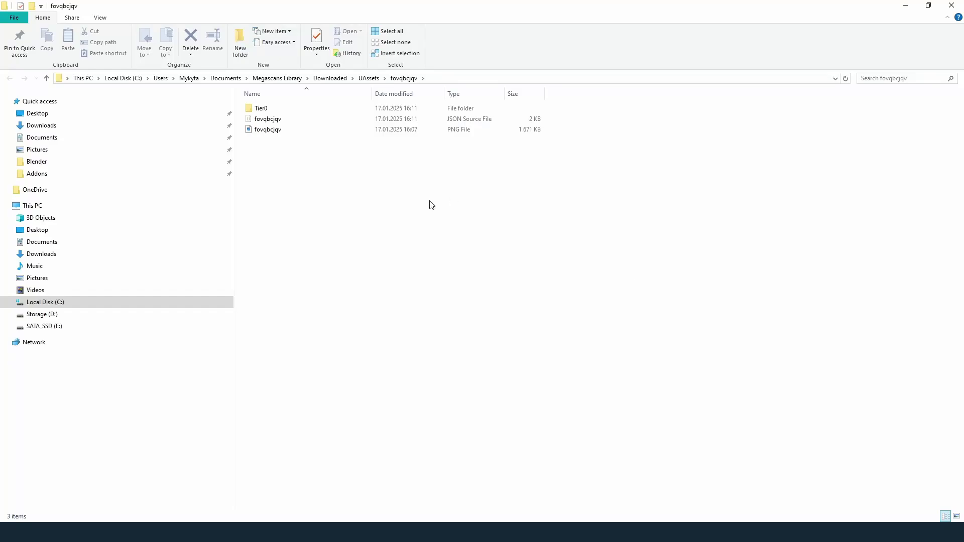
pyautogui.doubleClick(259, 108)
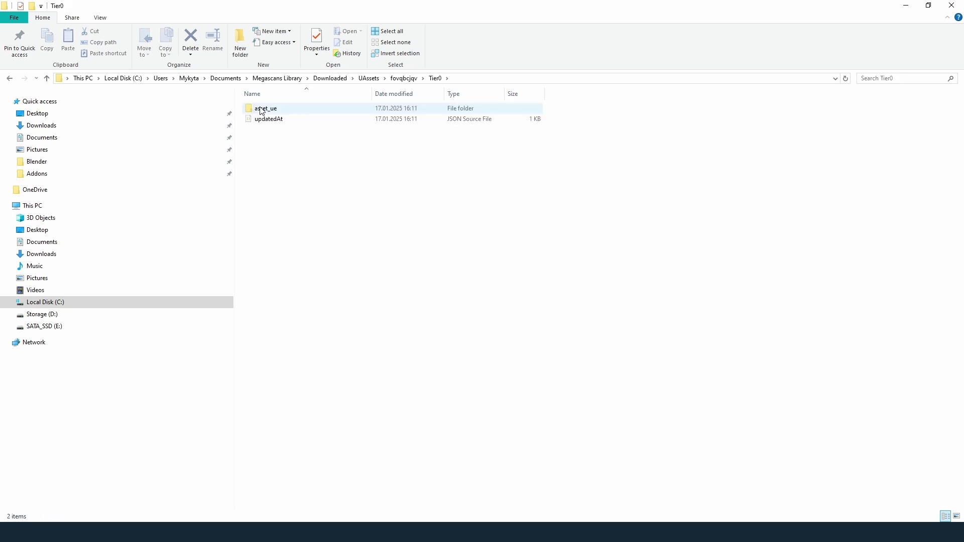
pyautogui.doubleClick(264, 110)
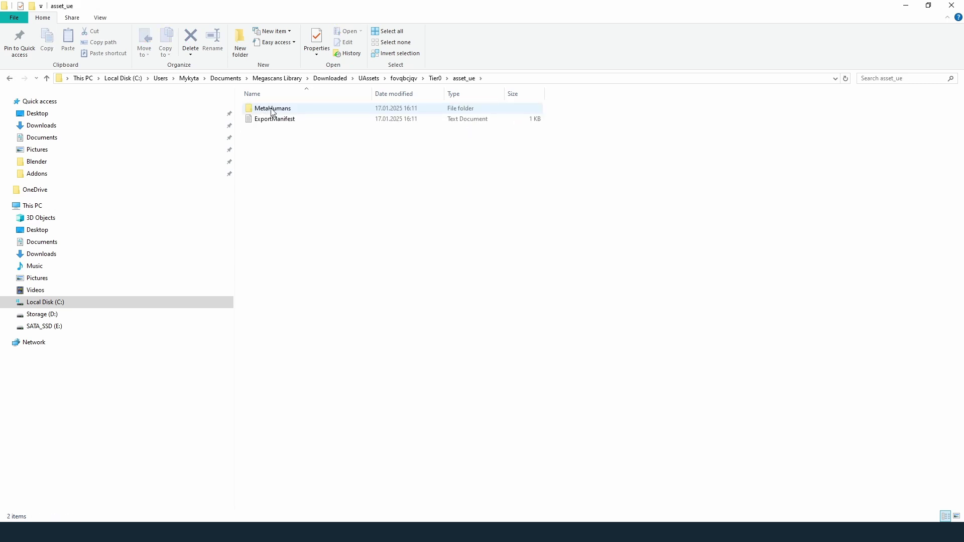
pyautogui.doubleClick(273, 112)
pyautogui.doubleClick(261, 120)
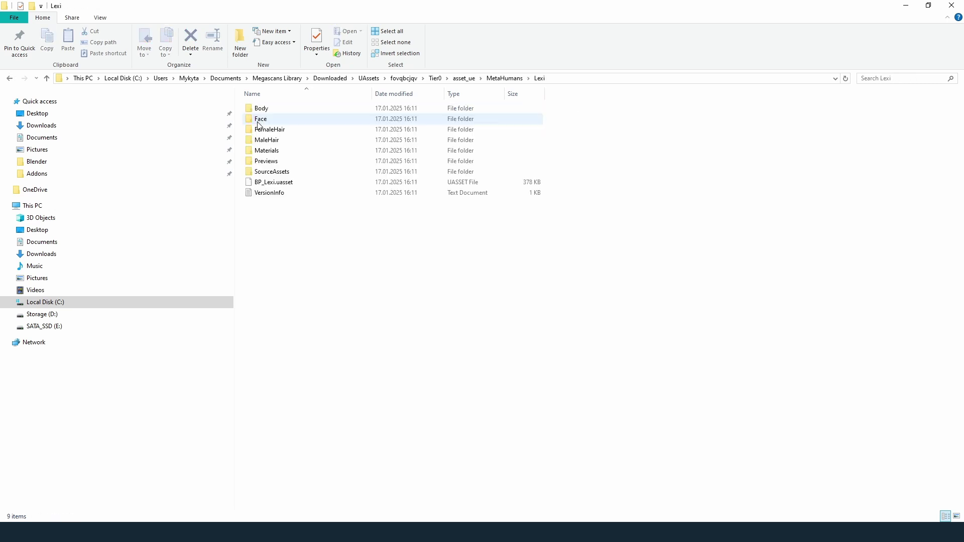
pyautogui.doubleClick(263, 173)
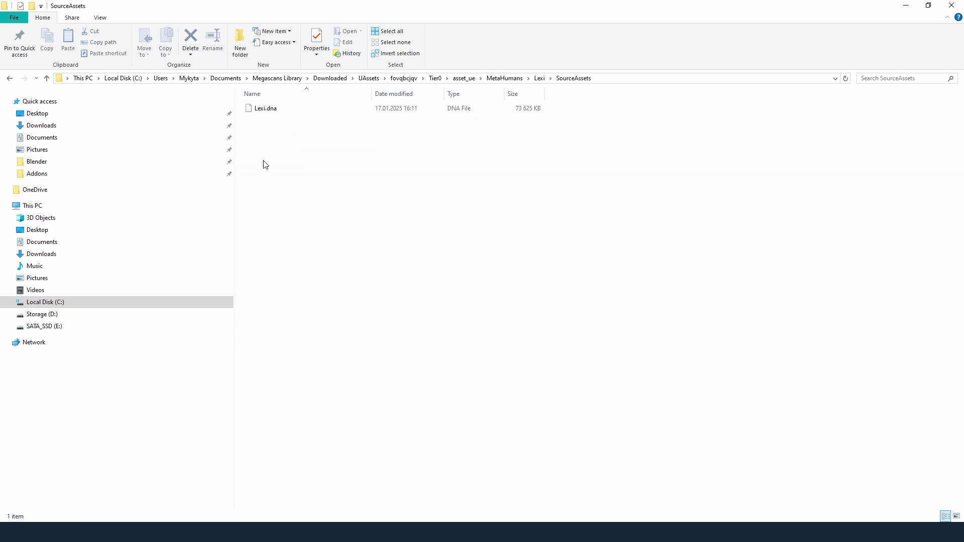
# Step: Copy the Lexi.dna file into the Kate 01.2025 folder inside MRF_TEST on the D: drive
pyautogui.click(270, 111)
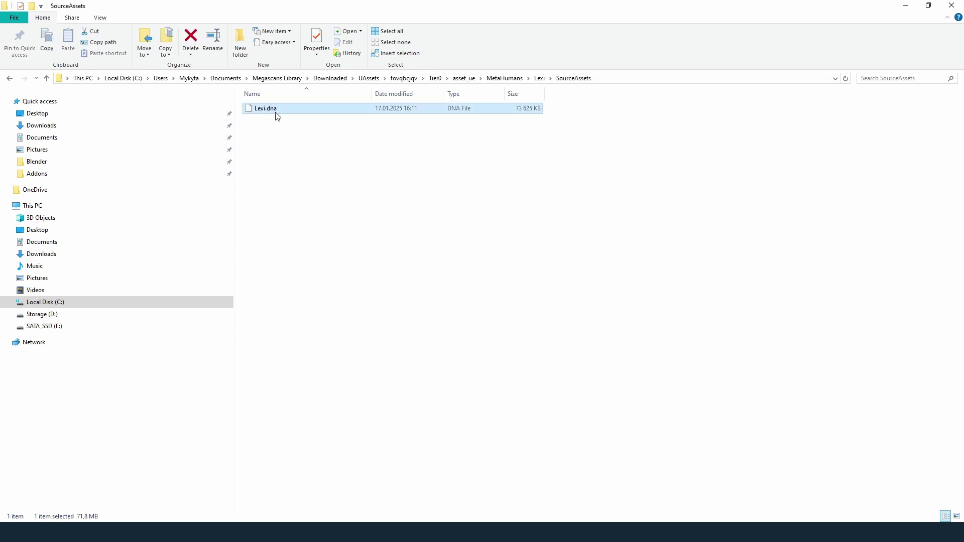
pyautogui.rightClick(278, 117)
pyautogui.click(295, 229)
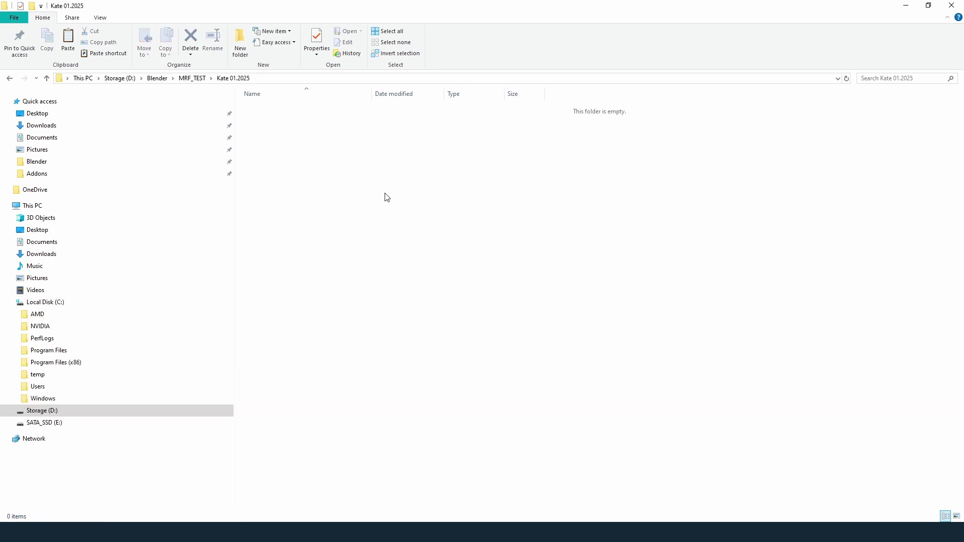
pyautogui.rightClick(386, 196)
pyautogui.click(413, 260)
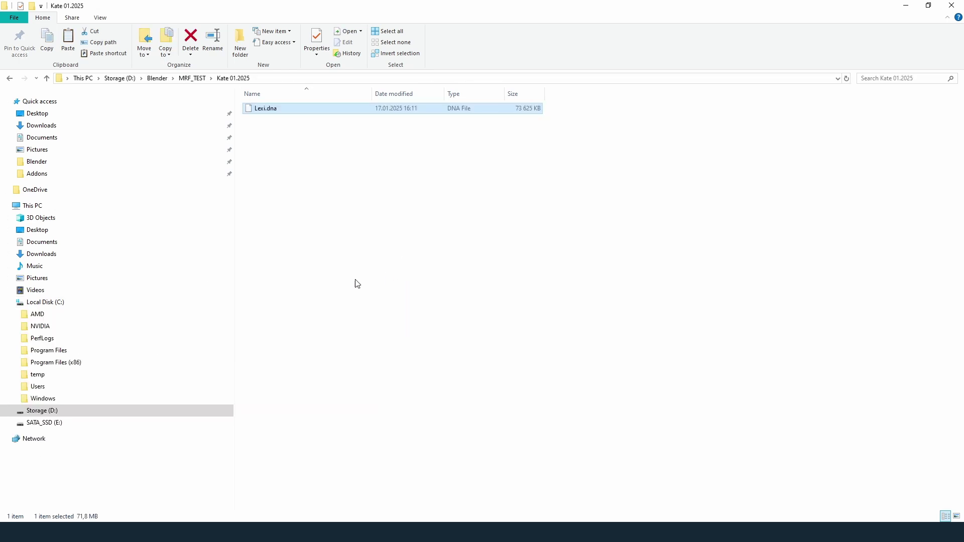
# Step: Switch to the Unreal Editor and open the BP_Lexi blueprint from Content, MetaHumans, Lexi
pyautogui.moveTo(183, 532)
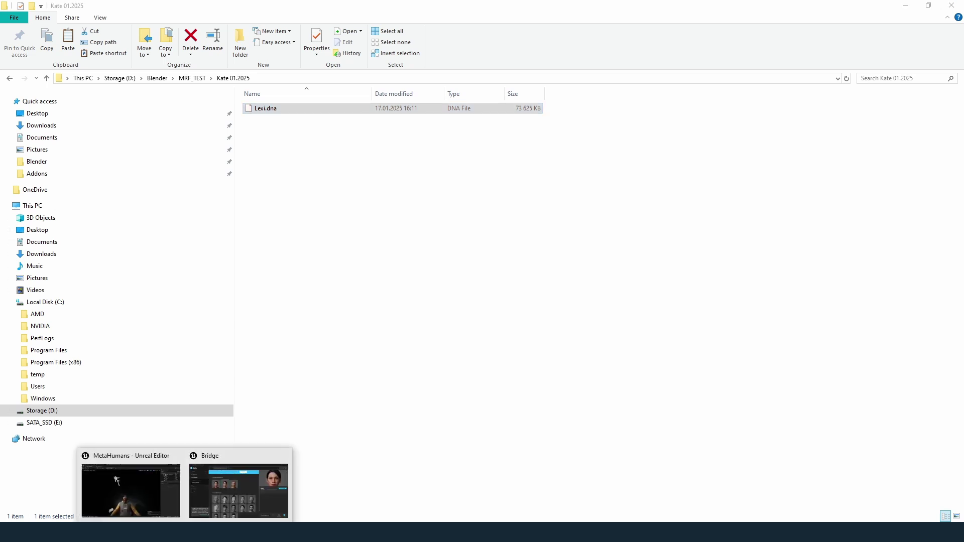
pyautogui.click(218, 493)
pyautogui.click(44, 514)
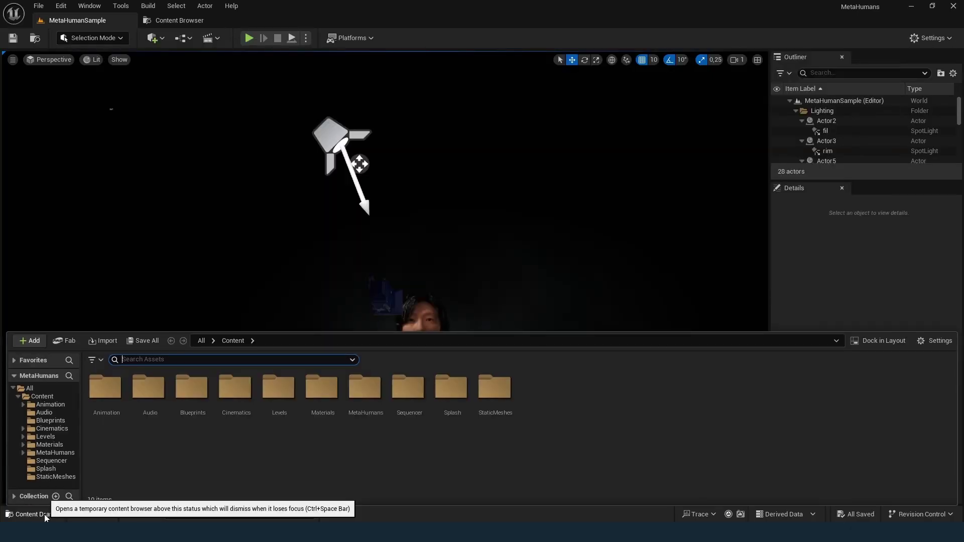
pyautogui.doubleClick(361, 394)
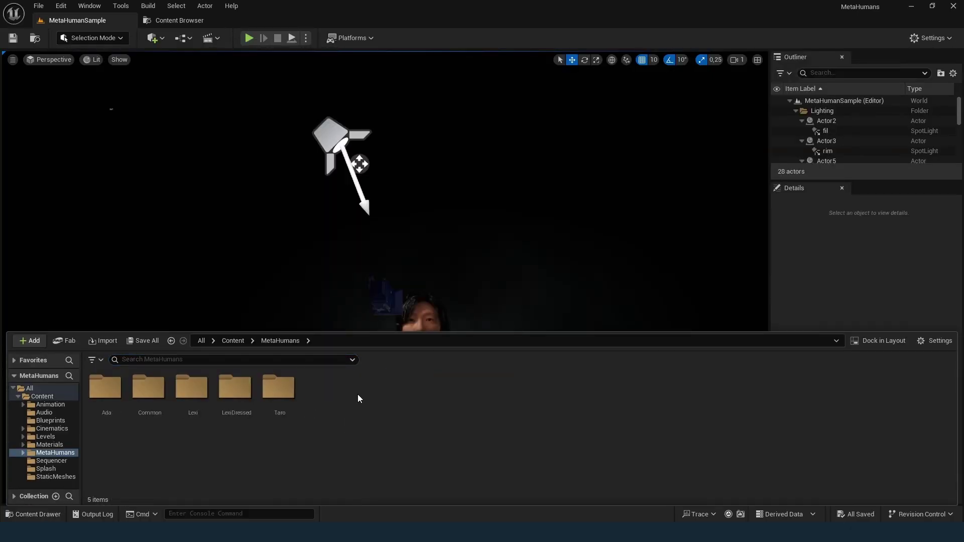
pyautogui.doubleClick(191, 389)
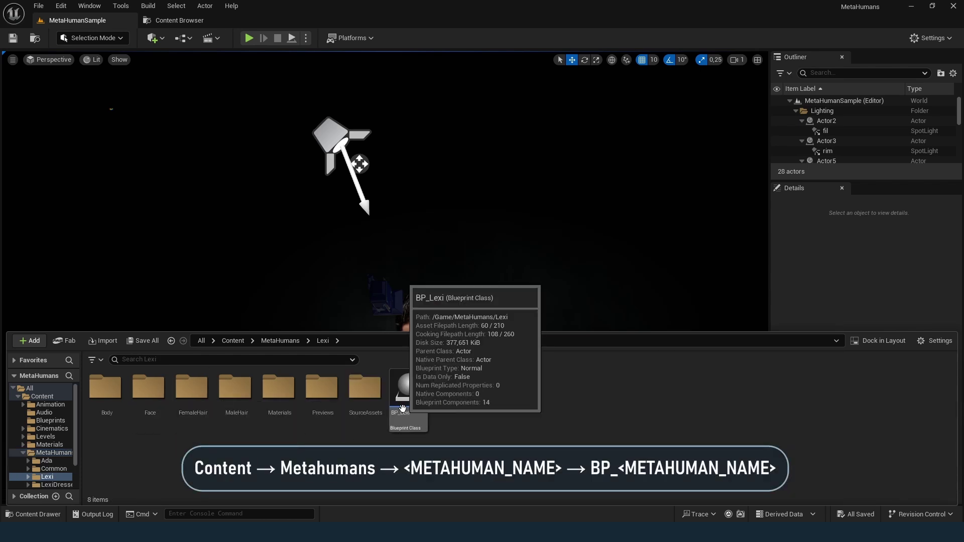
pyautogui.doubleClick(403, 407)
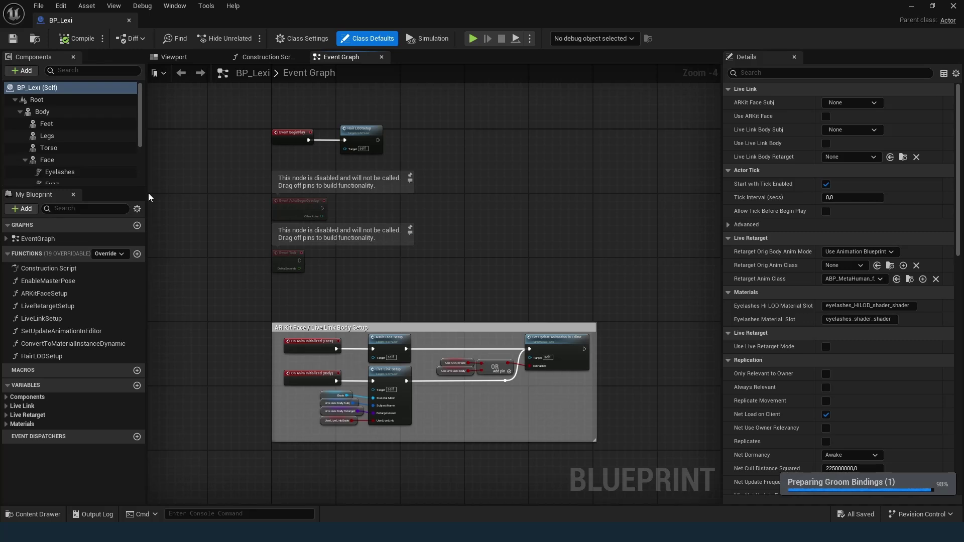
# Step: Export the skeletal mesh of BP_Lexi's Body component as f_srt_nrw_body.FBX into Kate 01.2025, keeping the default FBX 2013 options
pyautogui.click(68, 112)
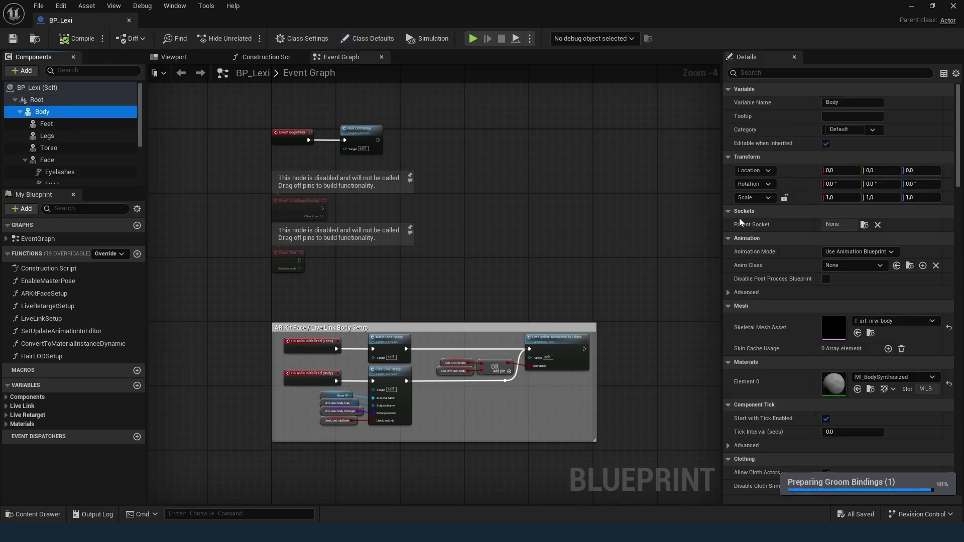
pyautogui.click(871, 333)
pyautogui.rightClick(153, 399)
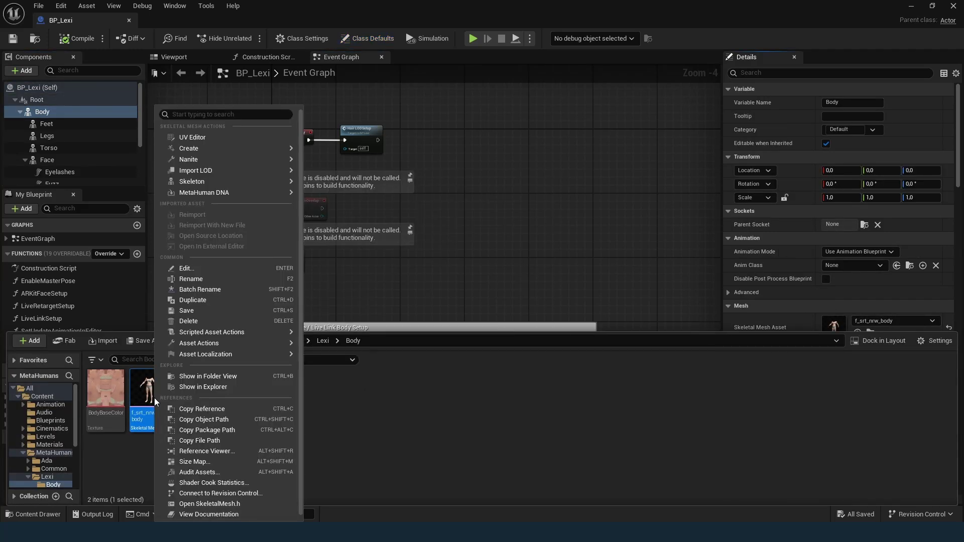
pyautogui.moveTo(203, 342)
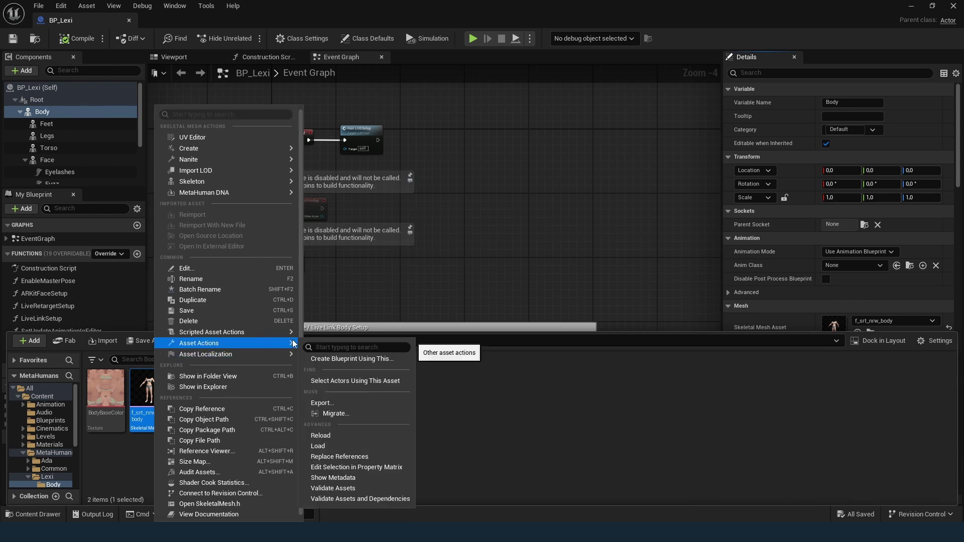
pyautogui.click(318, 402)
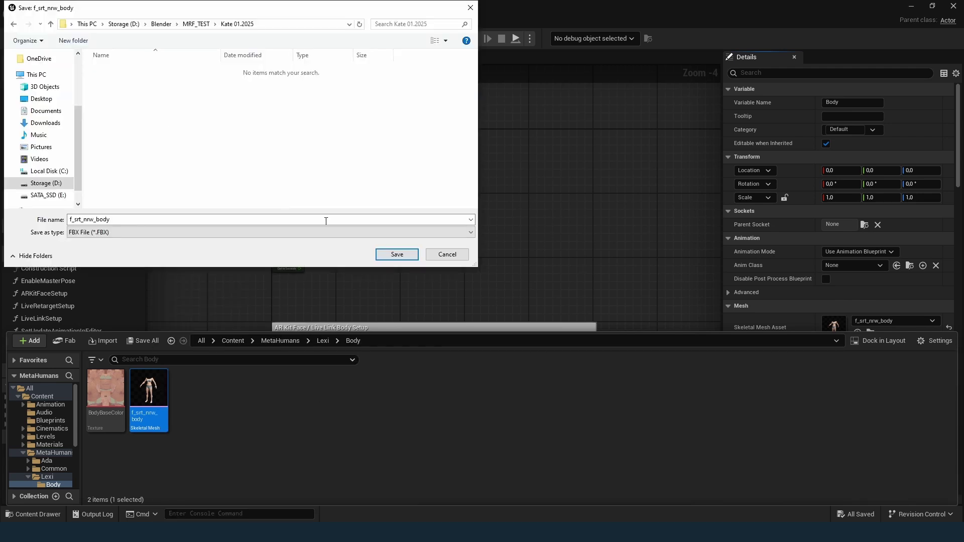
pyautogui.click(409, 260)
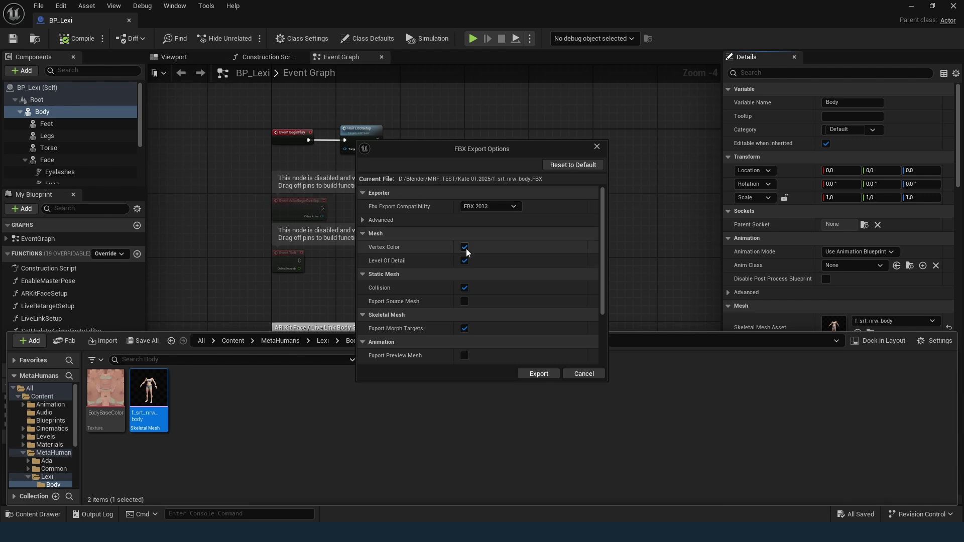
pyautogui.moveTo(602, 270); pyautogui.dragTo(605, 300)
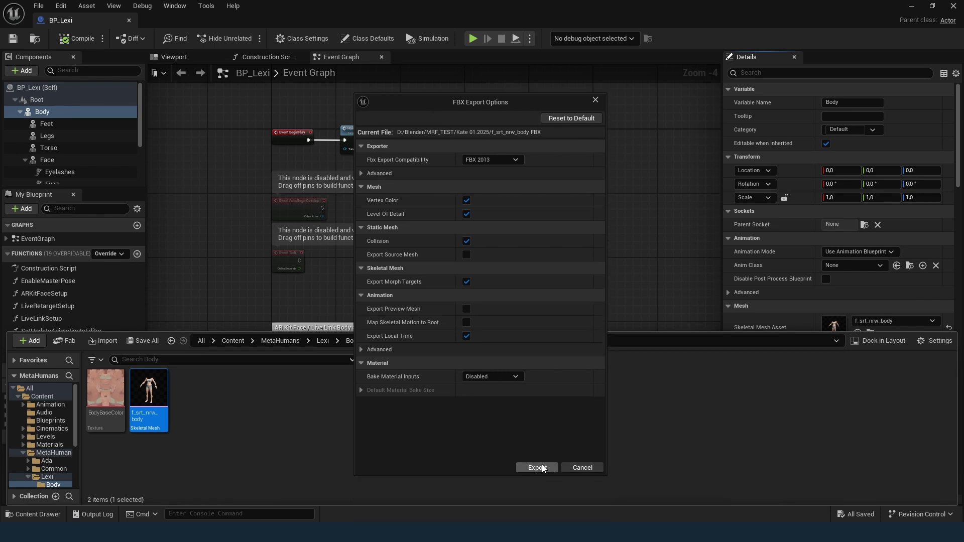
pyautogui.click(536, 464)
# Step: Open the BP_LexiDressed blueprint from the LexiDressed folder under MetaHumans
pyautogui.click(280, 340)
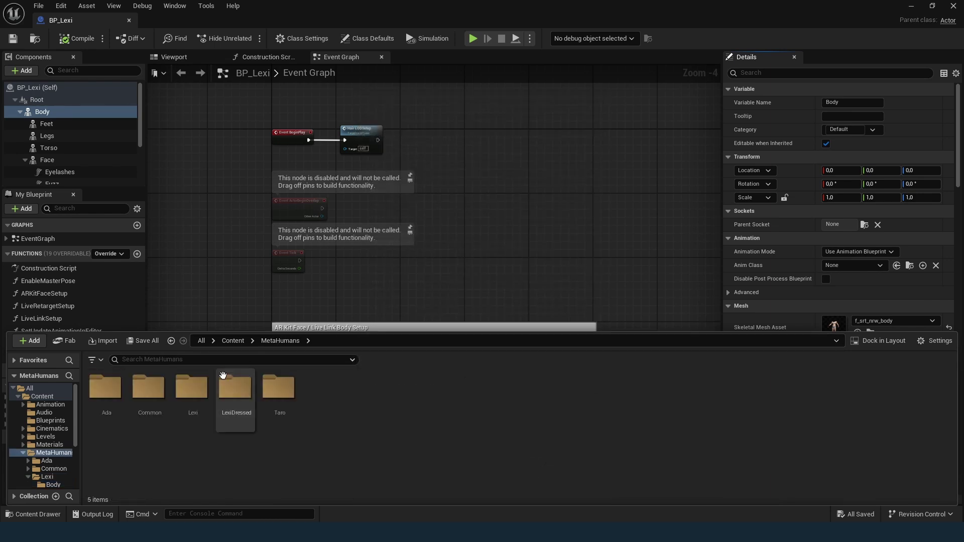
pyautogui.doubleClick(232, 397)
pyautogui.click(409, 399)
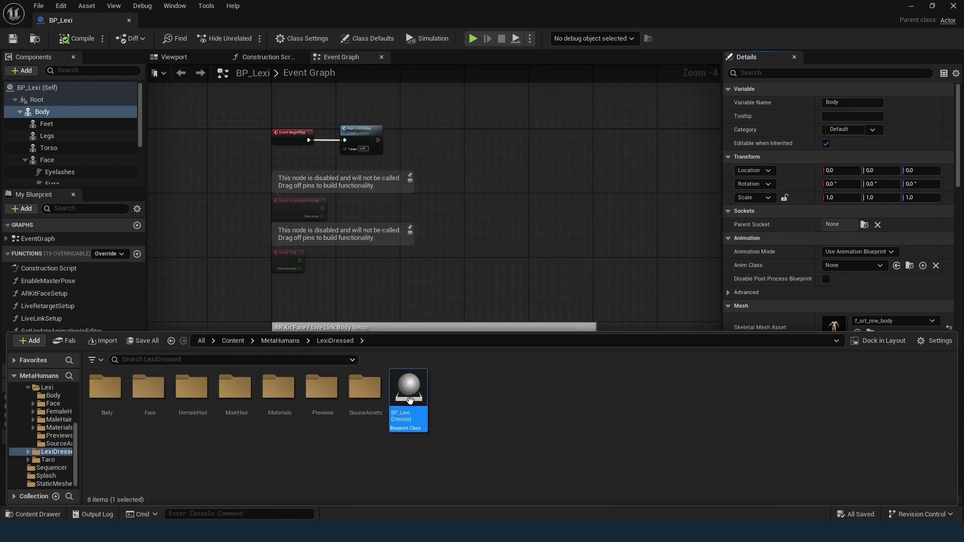
pyautogui.doubleClick(409, 399)
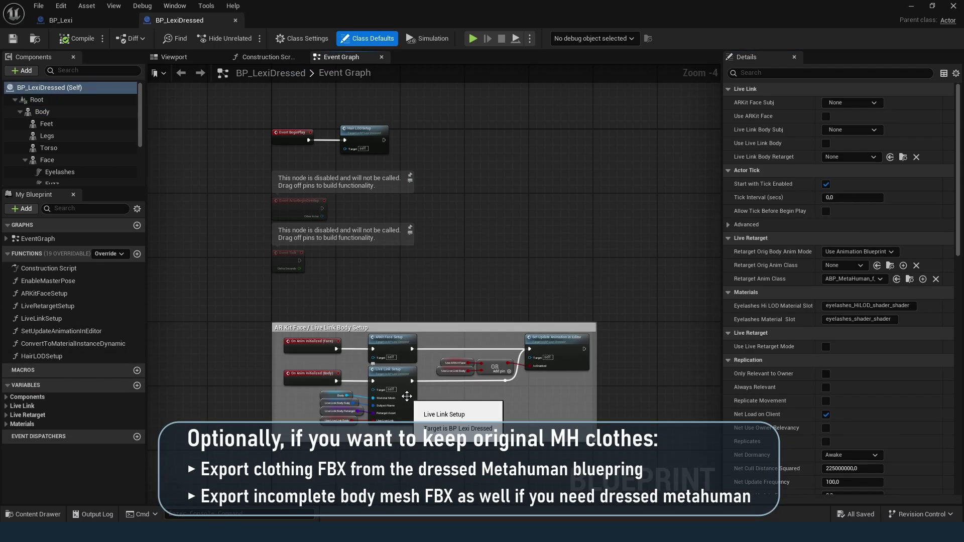
# Step: Export the Body component's skeletal mesh from BP_LexiDressed as an FBX named f_srt_nrw_body_dressed with default options
pyautogui.click(870, 333)
pyautogui.rightClick(144, 390)
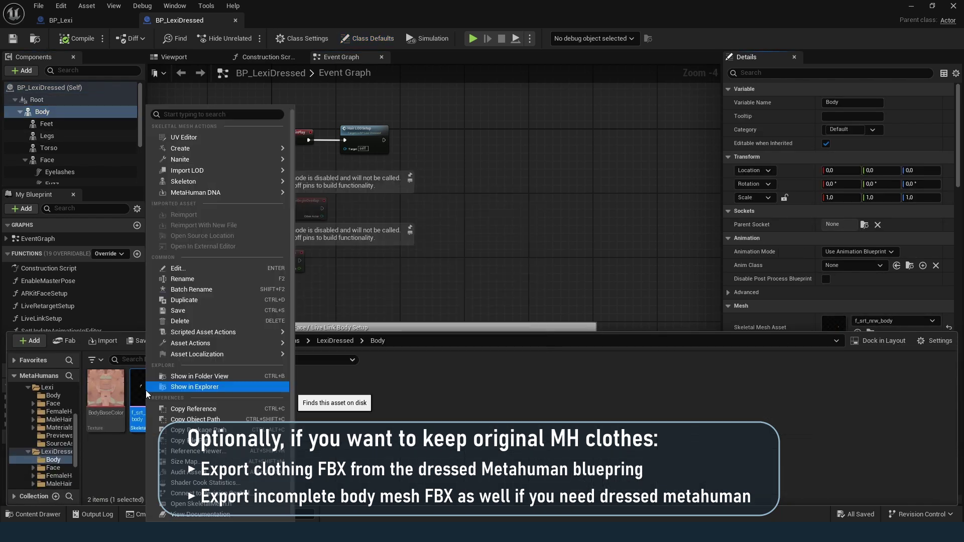
pyautogui.moveTo(210, 343)
pyautogui.click(314, 402)
pyautogui.press('End')
pyautogui.write('_dressed')
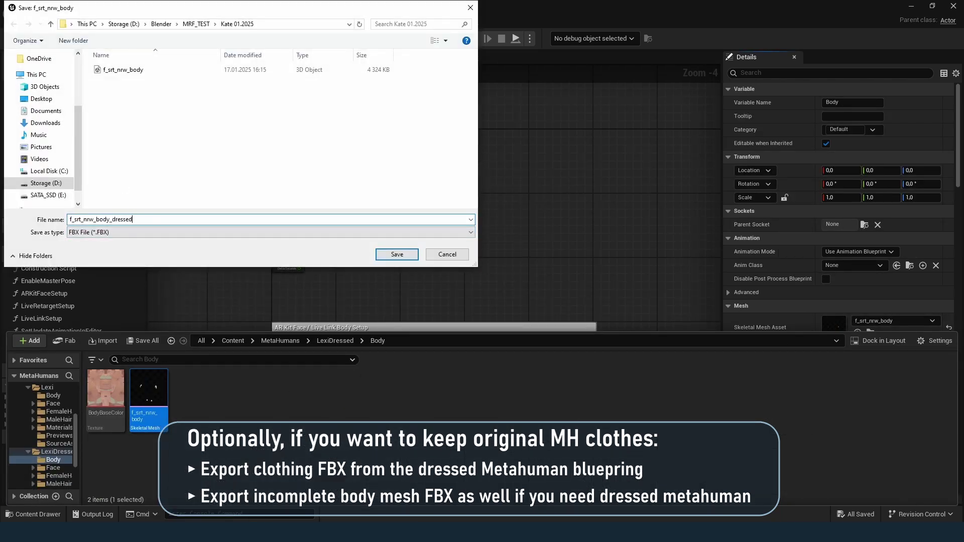
pyautogui.click(387, 253)
pyautogui.click(536, 373)
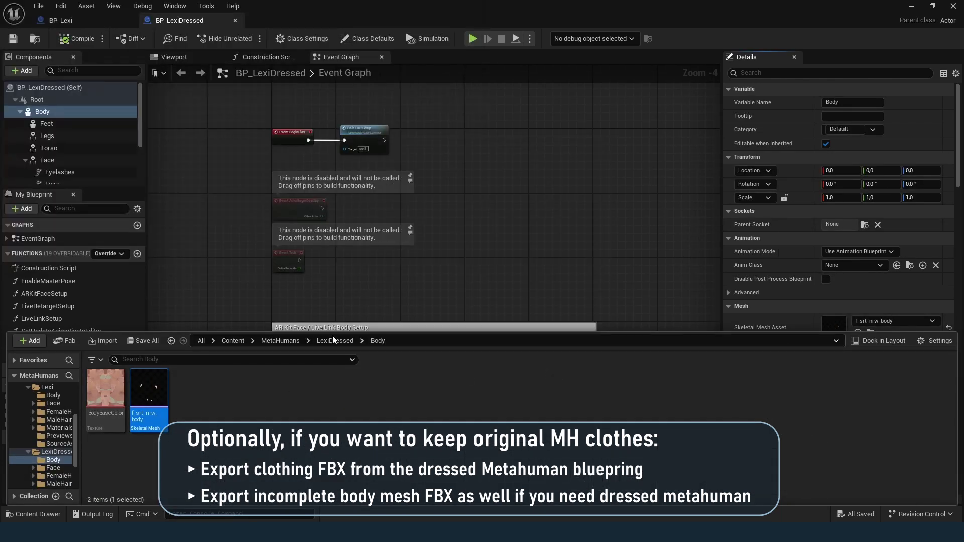
# Step: Export the Torso component's hoodie mesh as f_srt_nrw_top_hoodie_Cinematic in FBX format with default options
pyautogui.click(58, 148)
pyautogui.click(869, 332)
pyautogui.rightClick(196, 401)
pyautogui.moveTo(241, 343)
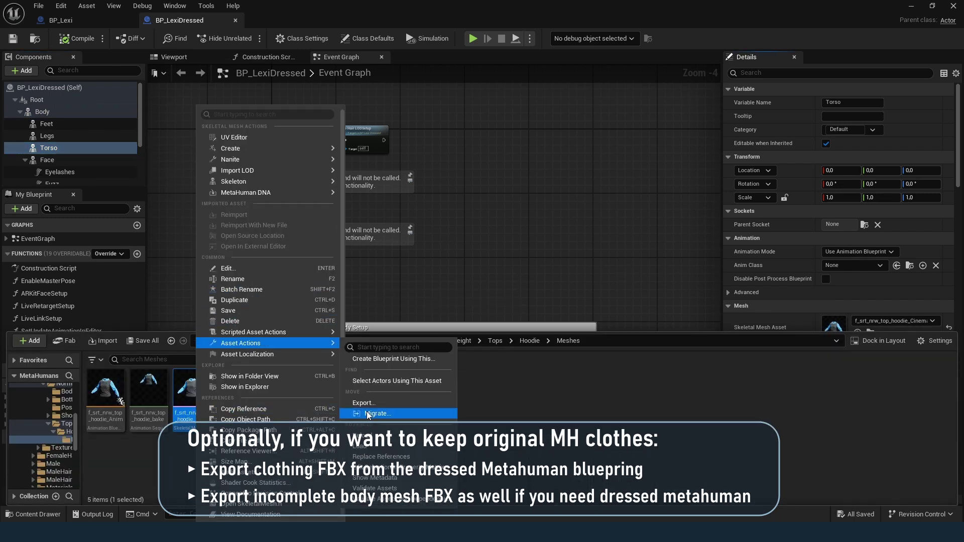
pyautogui.click(369, 401)
pyautogui.click(537, 372)
# Step: Export the Legs component's skeletal mesh as f_srt_nrw_btm_yogaful_slm_Cinematic in FBX format with default options
pyautogui.click(46, 136)
pyautogui.hotkey('ctrl', 'b')
pyautogui.rightClick(98, 390)
pyautogui.moveTo(141, 343)
pyautogui.click(281, 401)
pyautogui.click(393, 251)
pyautogui.click(537, 372)
# Step: Export the Feet component's sneakers mesh as f_srt_nrw_shs_casualsneakers_Cinematic in FBX format with default options
pyautogui.click(53, 125)
pyautogui.click(871, 333)
pyautogui.rightClick(97, 396)
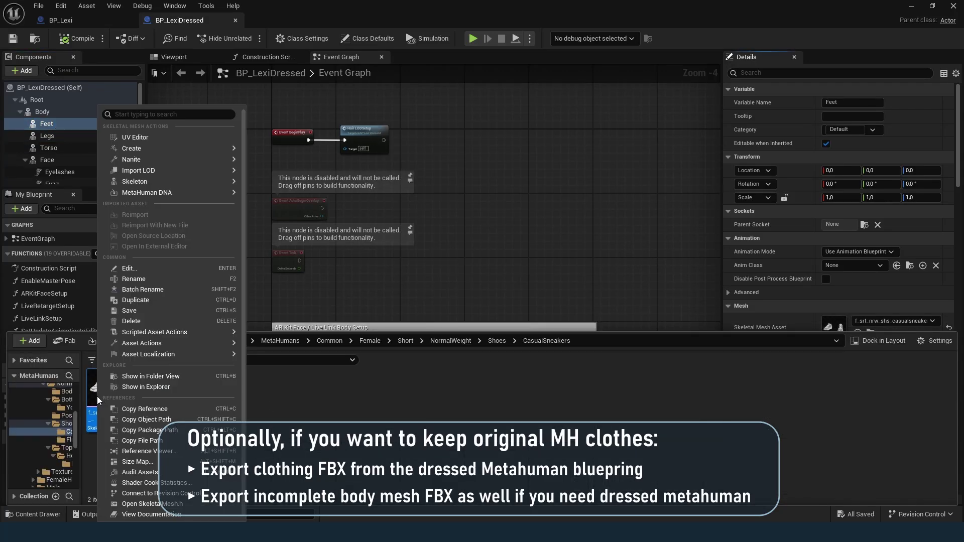
pyautogui.moveTo(134, 343)
pyautogui.click(288, 402)
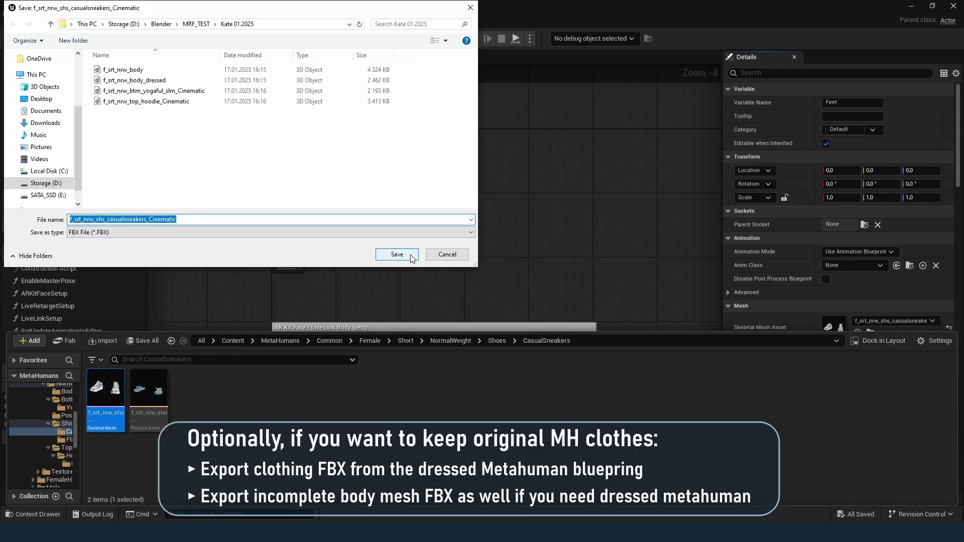
pyautogui.click(397, 254)
pyautogui.click(536, 375)
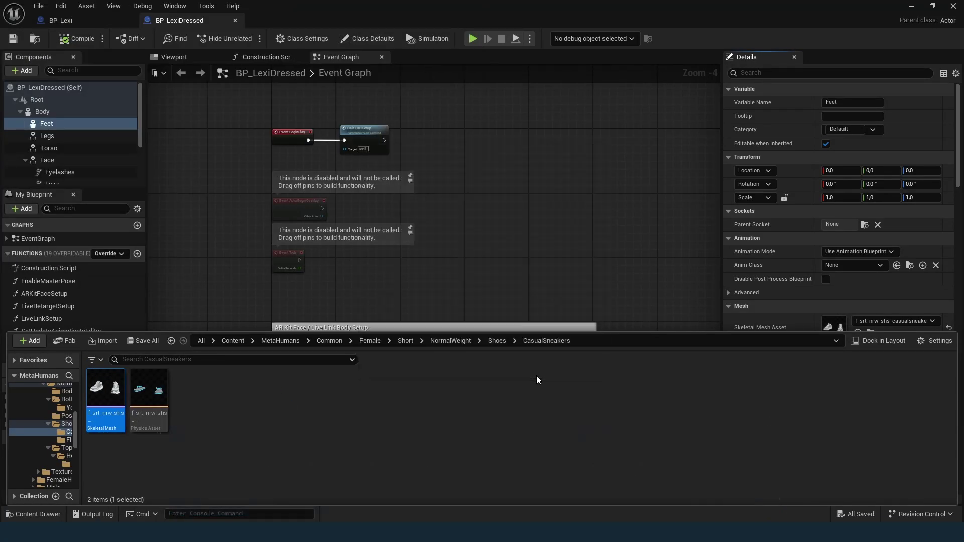